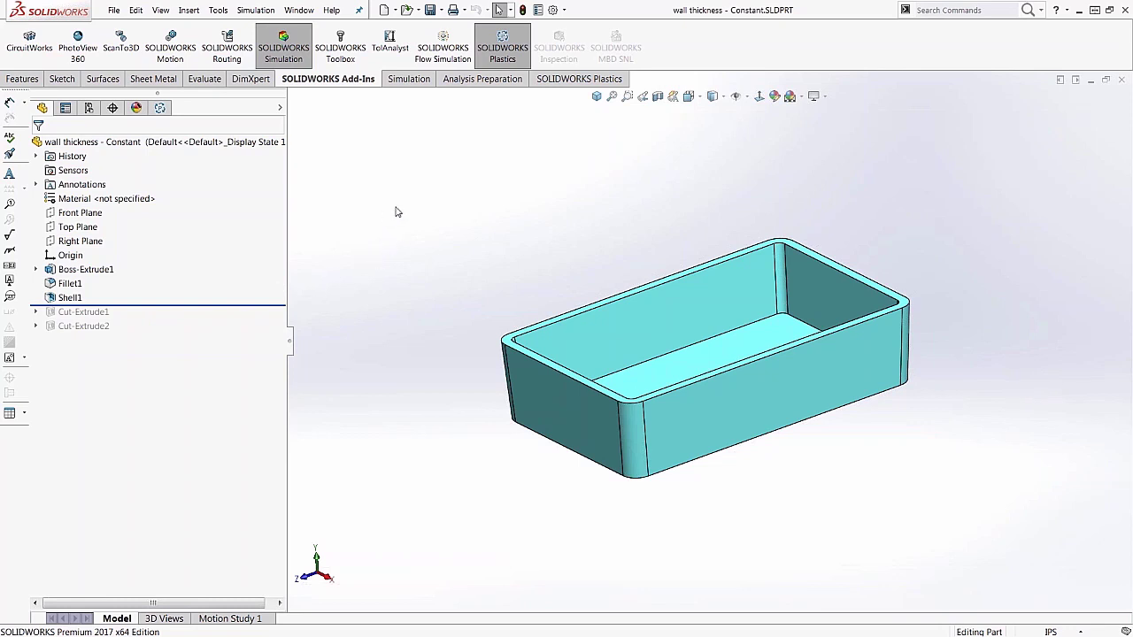
# Cut the box along the Front Plane to expose its uniform walls, then show the Plastics study tree
pyautogui.moveTo(417, 210); pyautogui.dragTo(485, 305, button='middle')
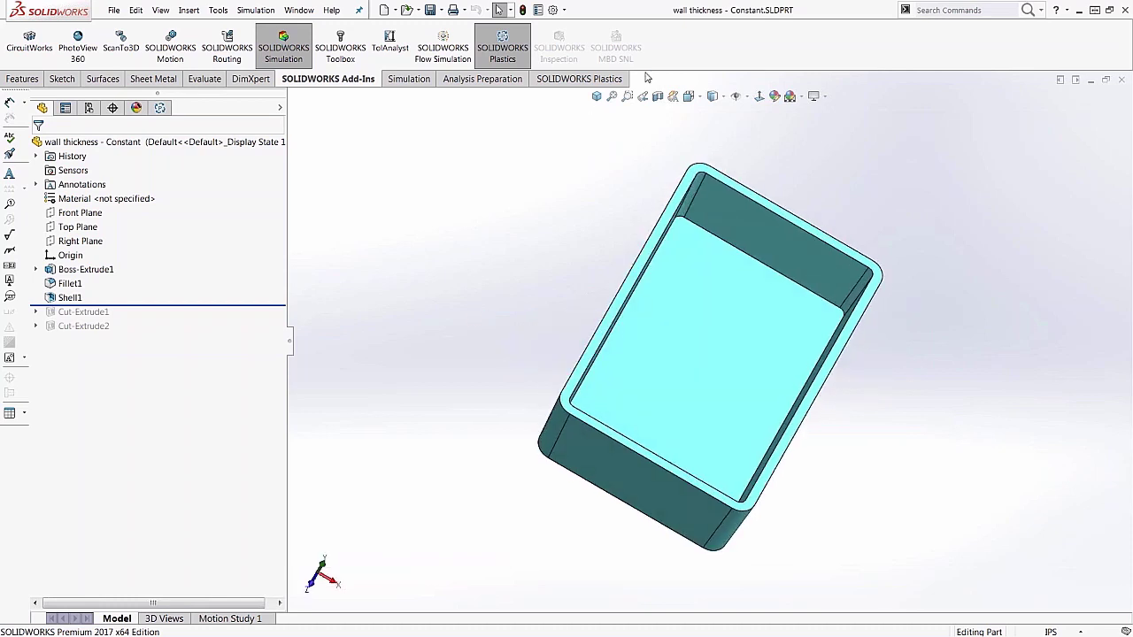
pyautogui.click(658, 96)
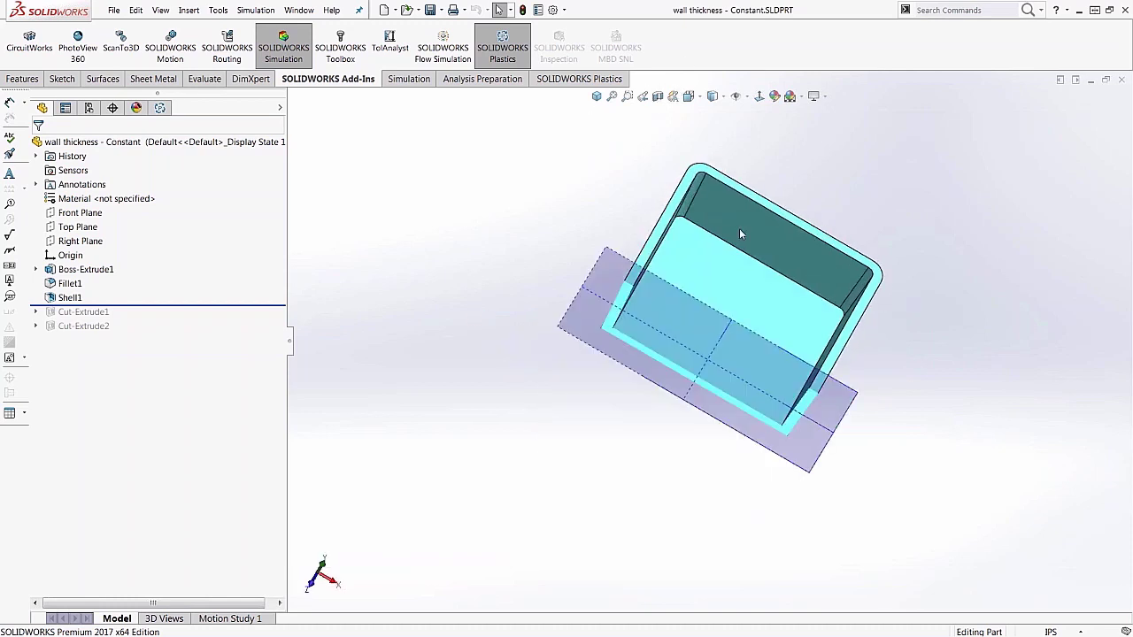
pyautogui.moveTo(836, 266); pyautogui.dragTo(822, 402, button='middle')
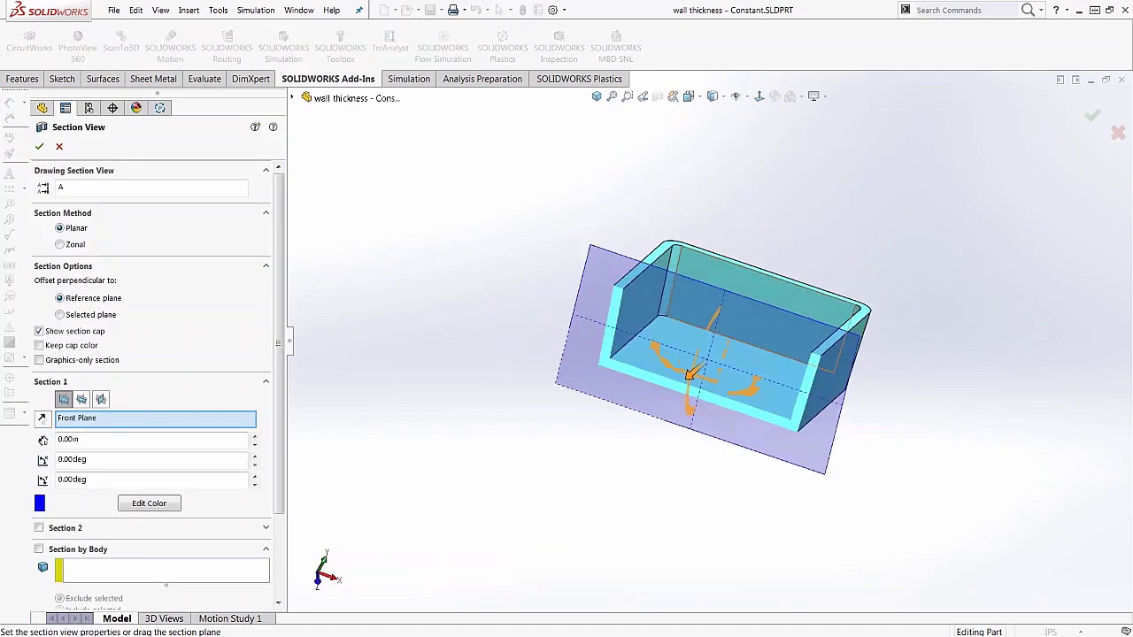
pyautogui.scroll(-3, 816, 429)
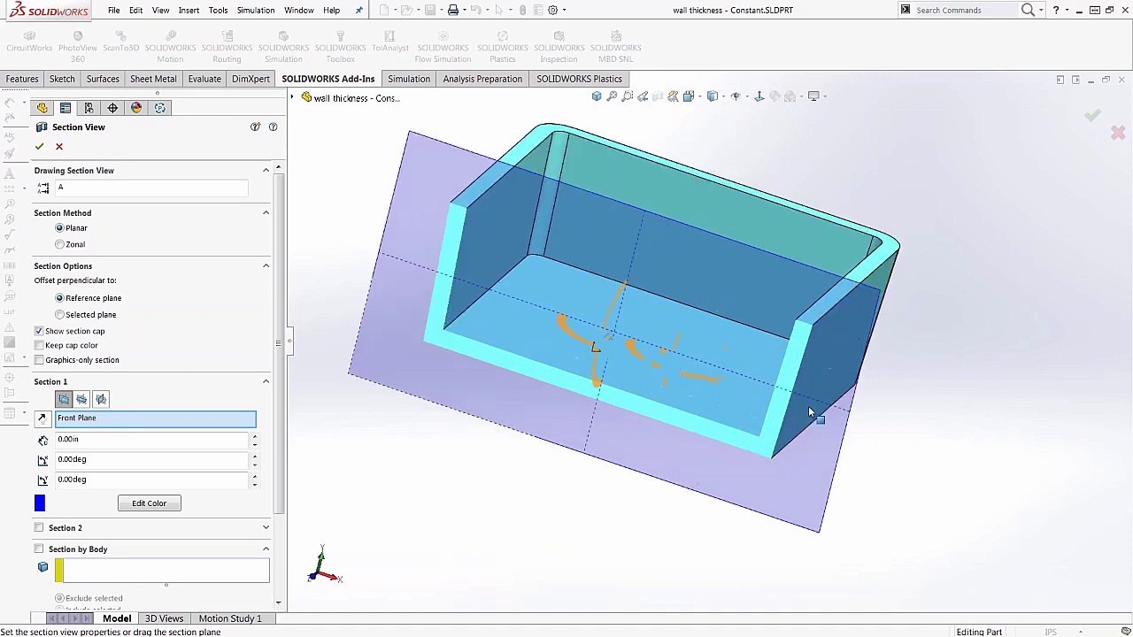
pyautogui.click(1092, 116)
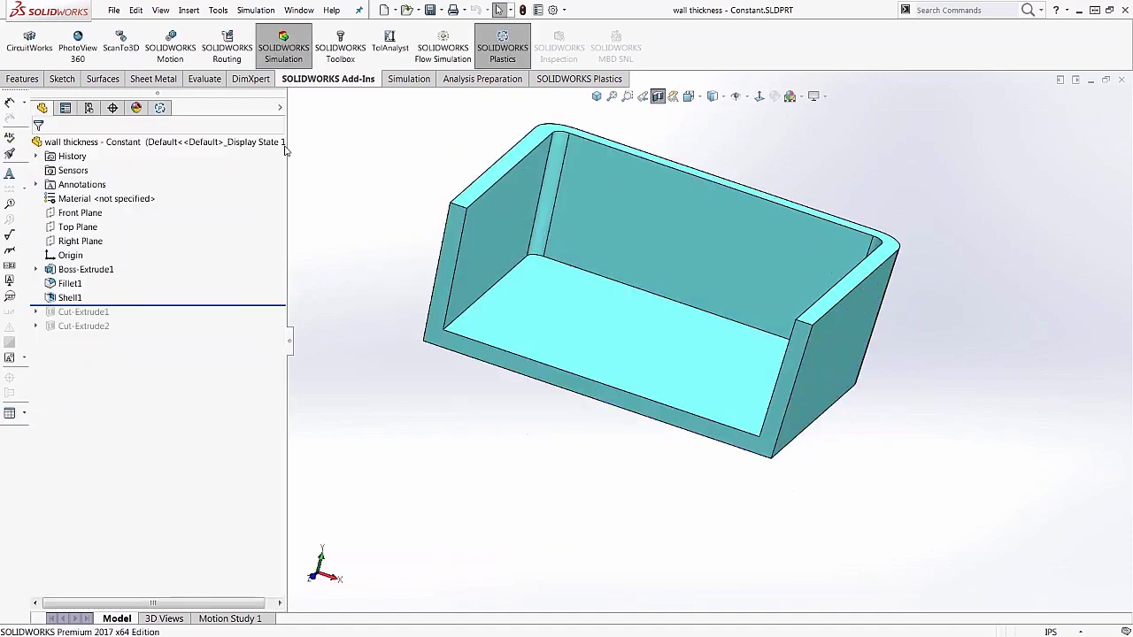
pyautogui.click(160, 107)
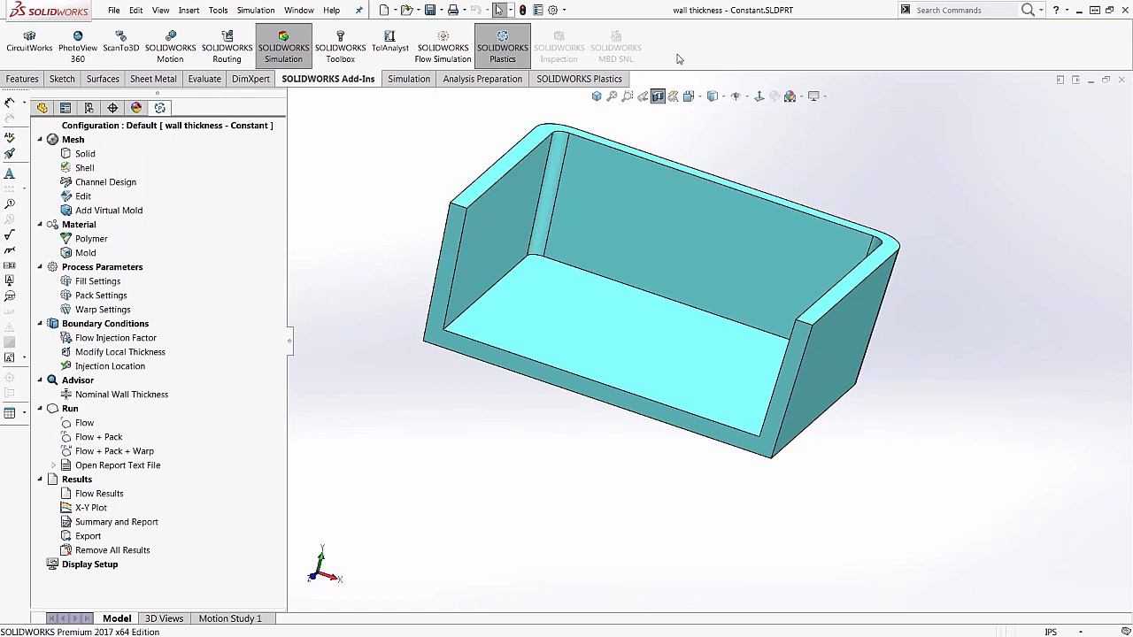
# Remove the section cut and open the Flow Results fill-time plot on the full box
pyautogui.click(657, 95)
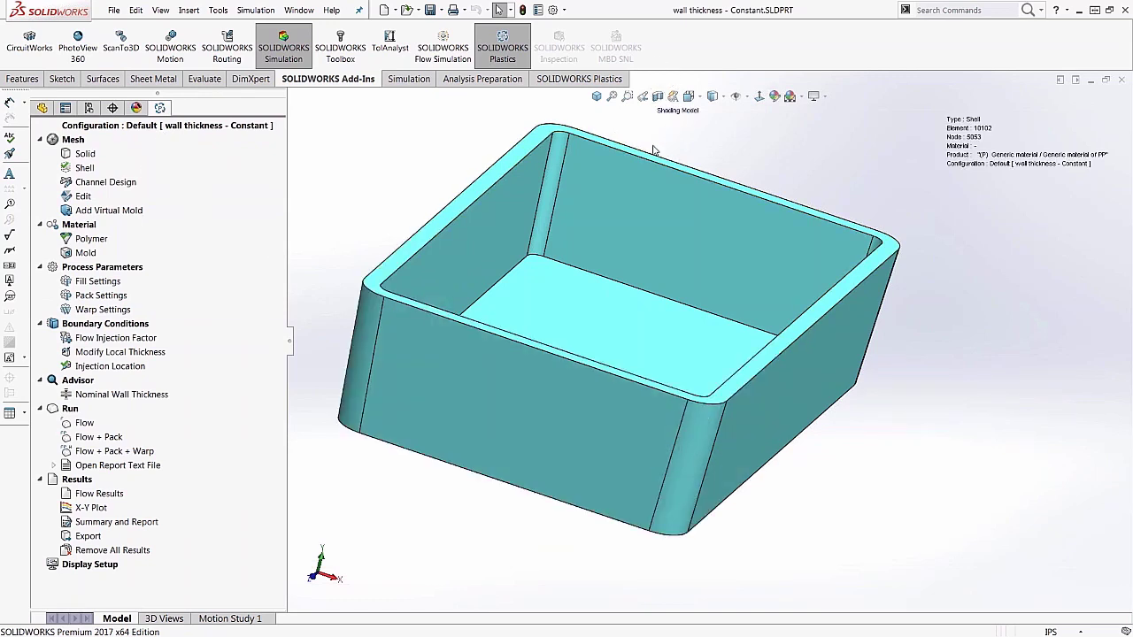
pyautogui.moveTo(787, 253)
pyautogui.mouseDown(button='middle')
pyautogui.moveTo(755, 282)
pyautogui.moveTo(749, 307)
pyautogui.mouseUp(button='middle')
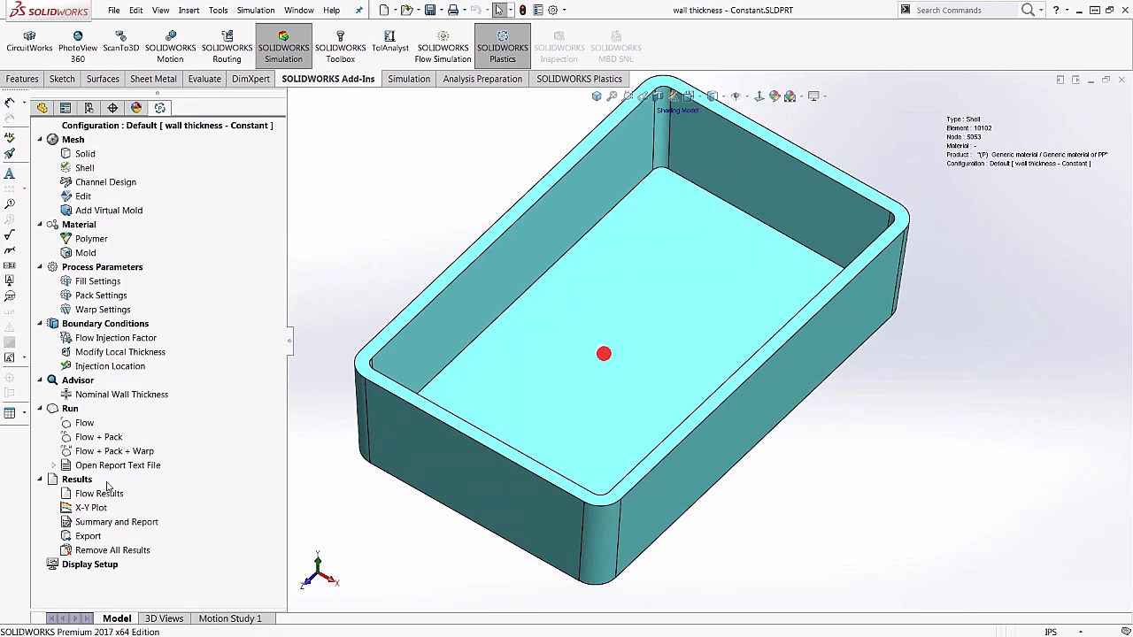
pyautogui.click(107, 498)
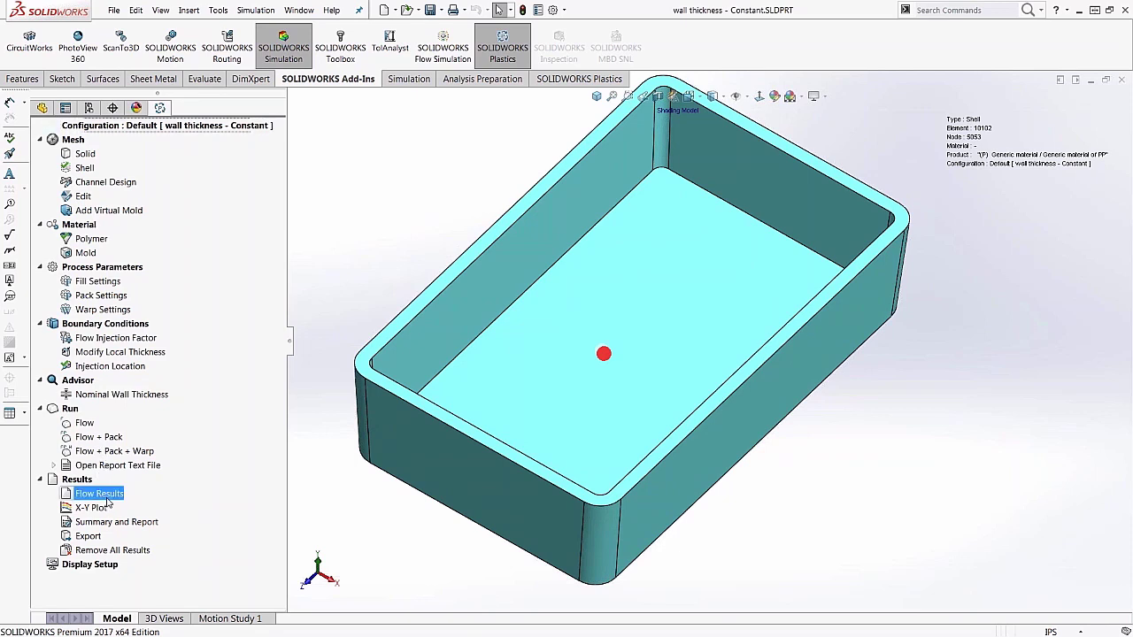
pyautogui.doubleClick(108, 500)
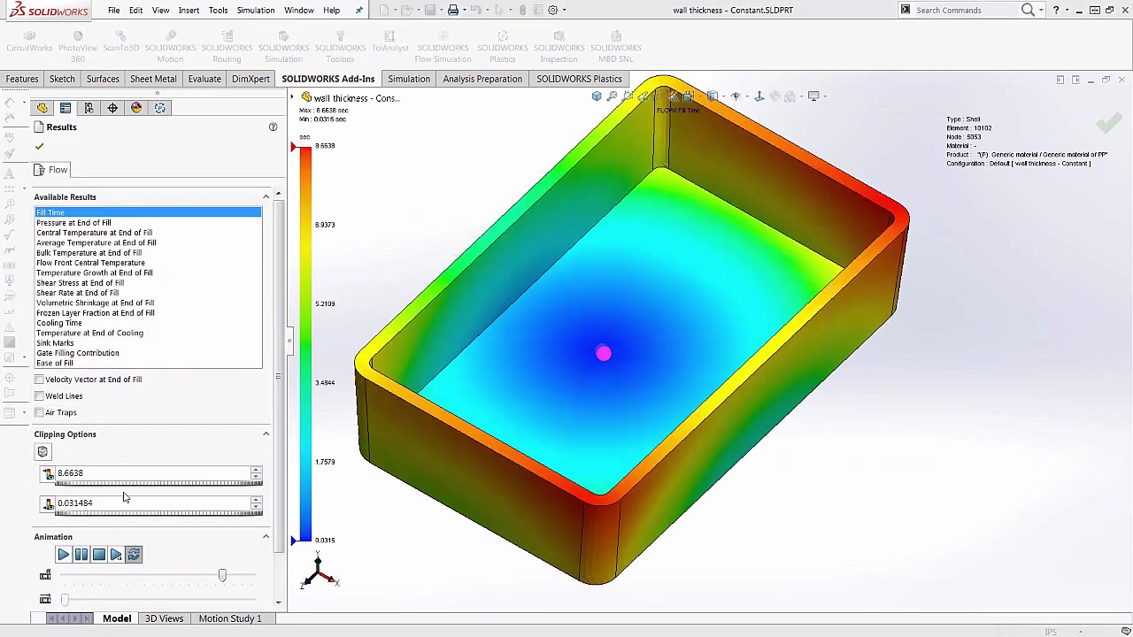
# Animate the fill, view Pressure at End of Fill, then close the results
pyautogui.click(63, 554)
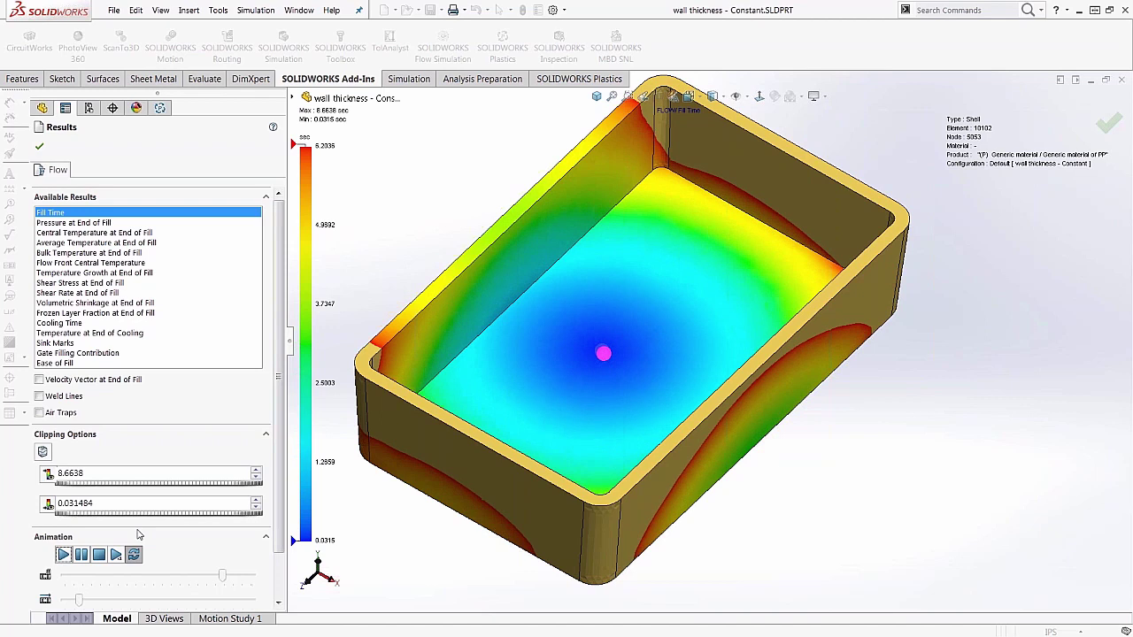
pyautogui.click(95, 228)
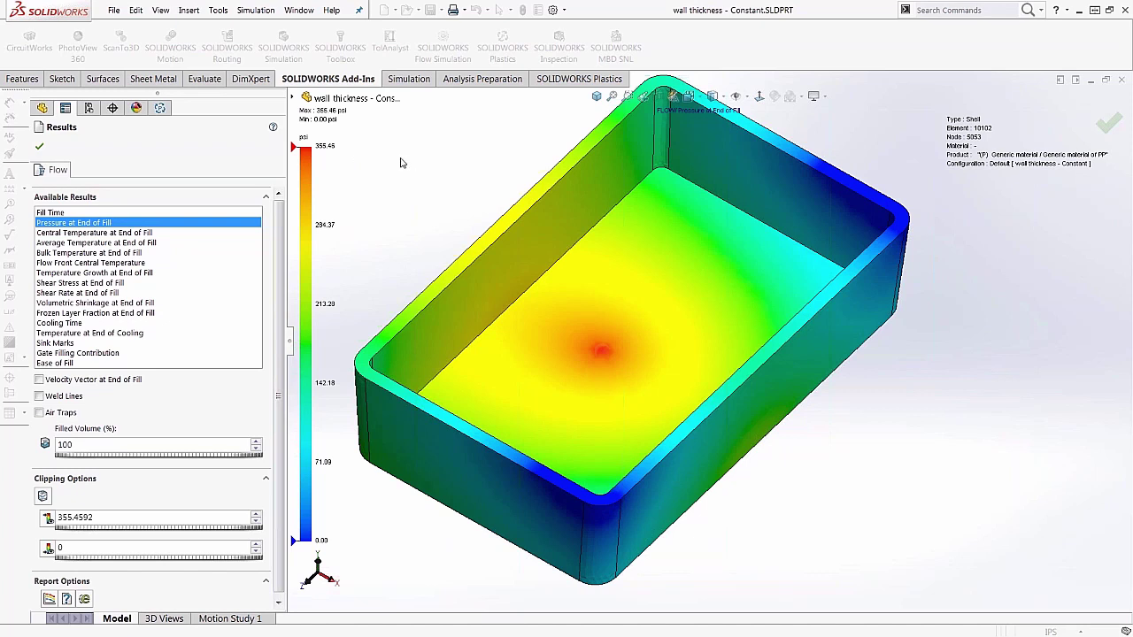
pyautogui.click(39, 146)
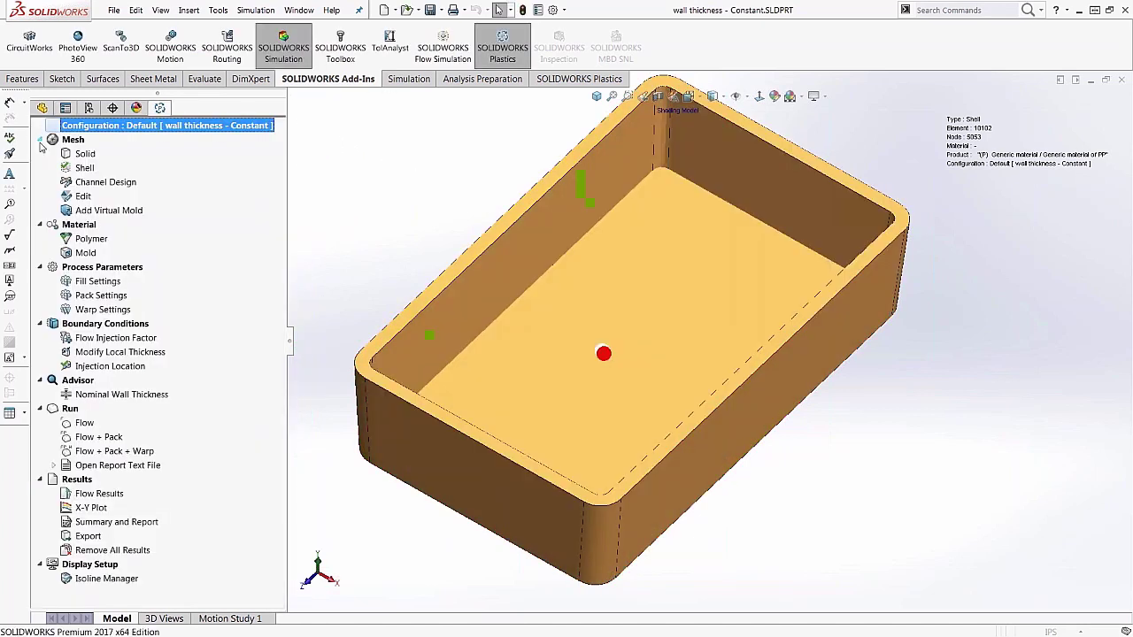
# Activate the multi wall thickness configuration and reload its Plastics project
pyautogui.click(89, 107)
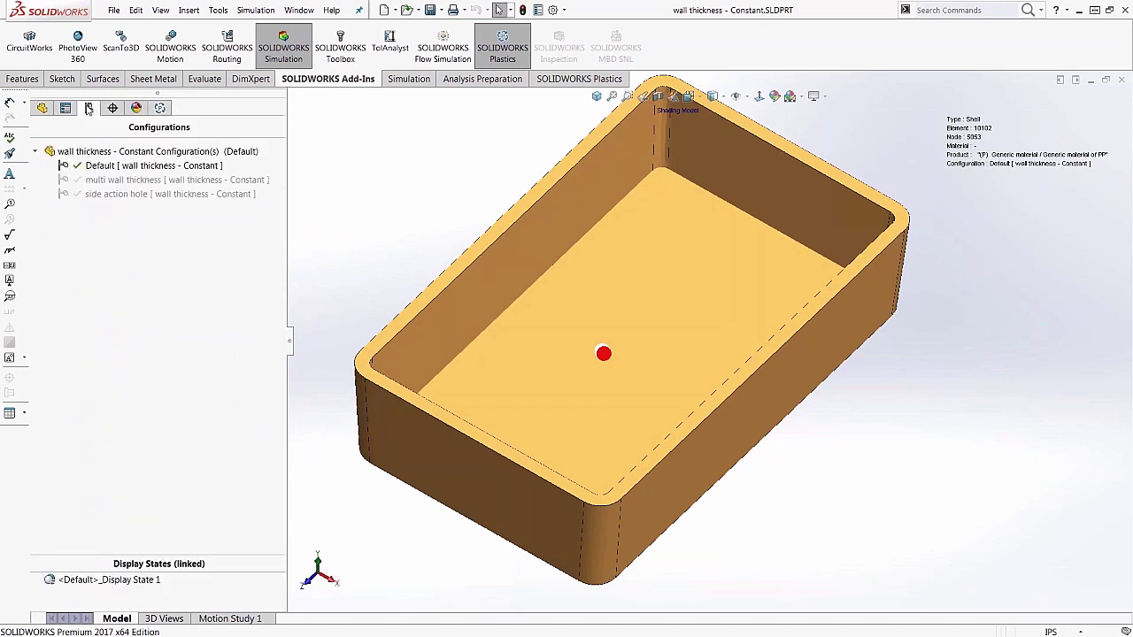
pyautogui.click(128, 182)
pyautogui.doubleClick(128, 181)
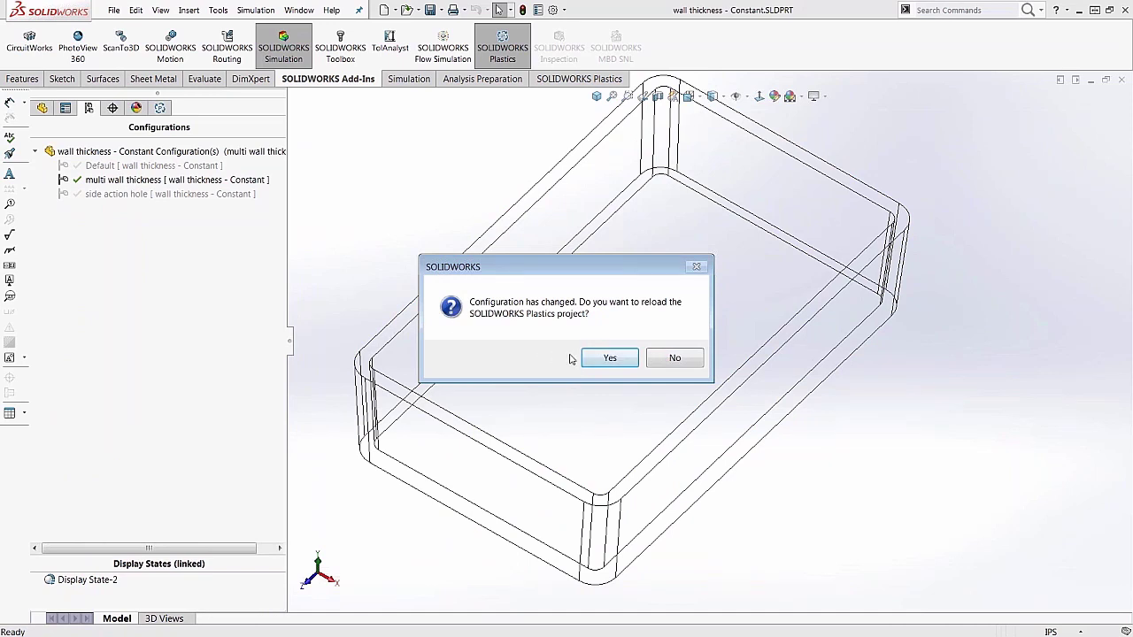
pyautogui.click(609, 357)
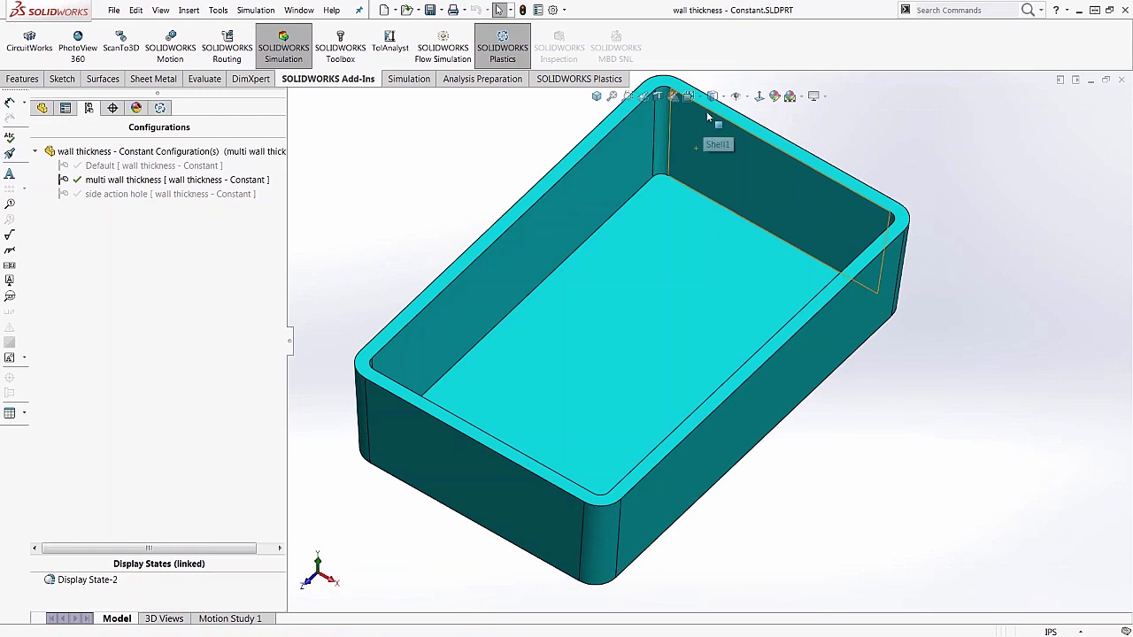
# Cancel a trial section cut, fit and orbit to the side wall, and show the Plastics tree
pyautogui.click(658, 96)
pyautogui.scroll(-8, 619, 424)
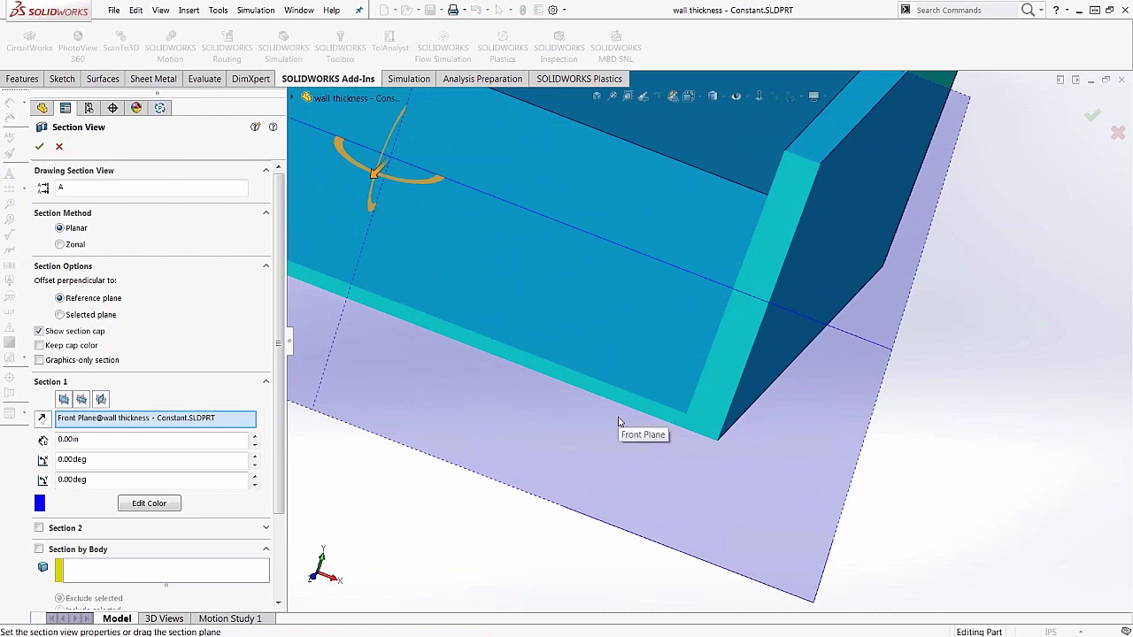
pyautogui.click(60, 149)
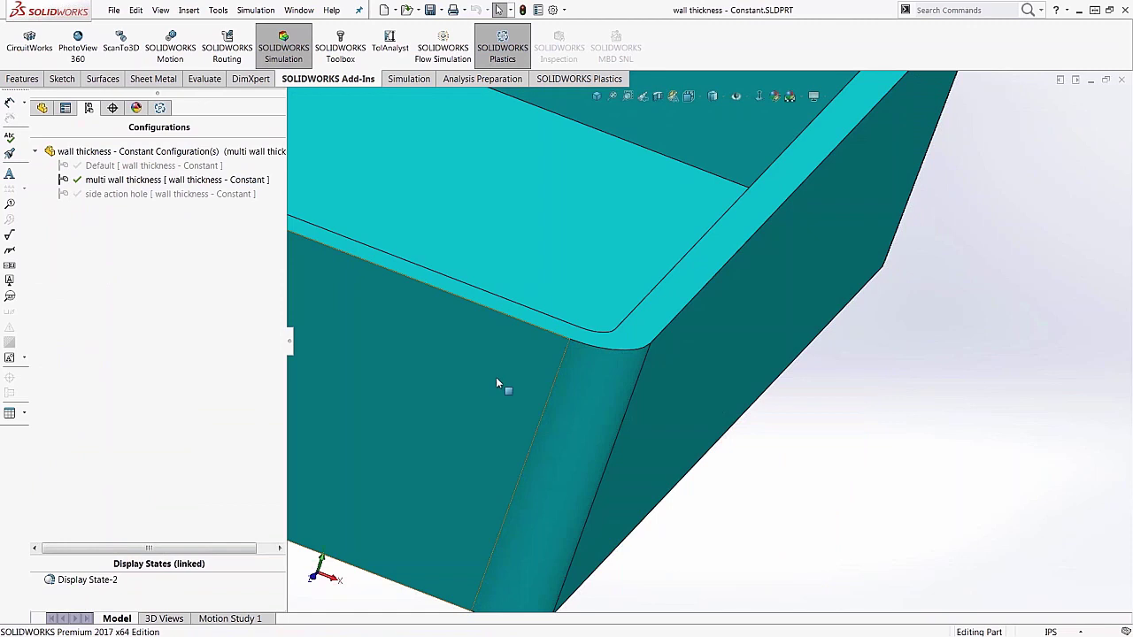
pyautogui.press('f')
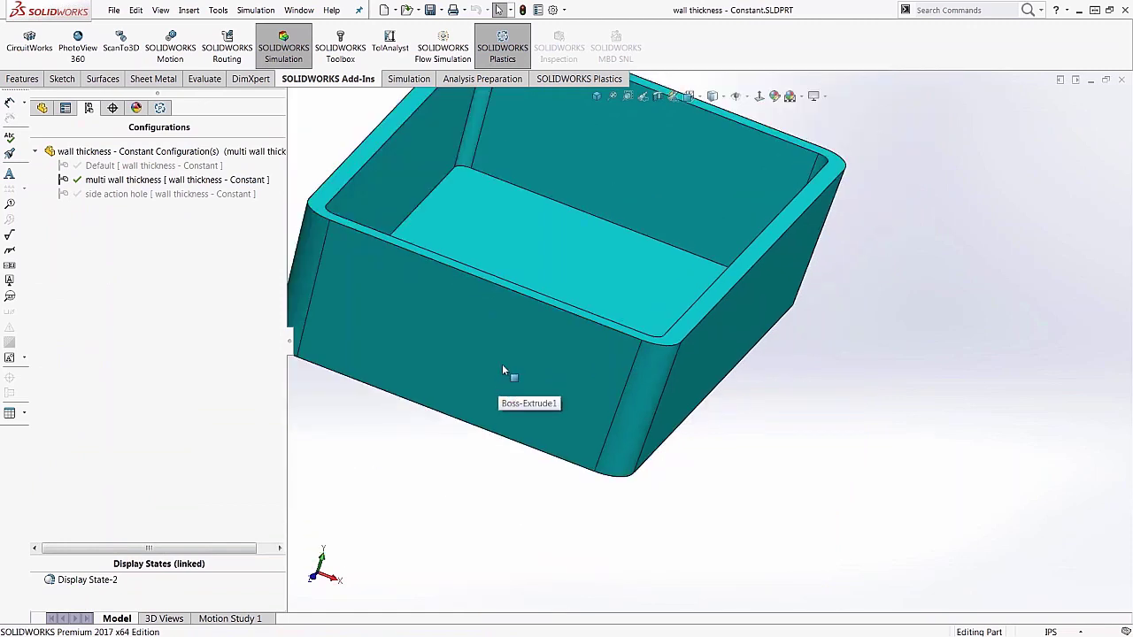
pyautogui.moveTo(483, 240); pyautogui.dragTo(516, 290, button='middle')
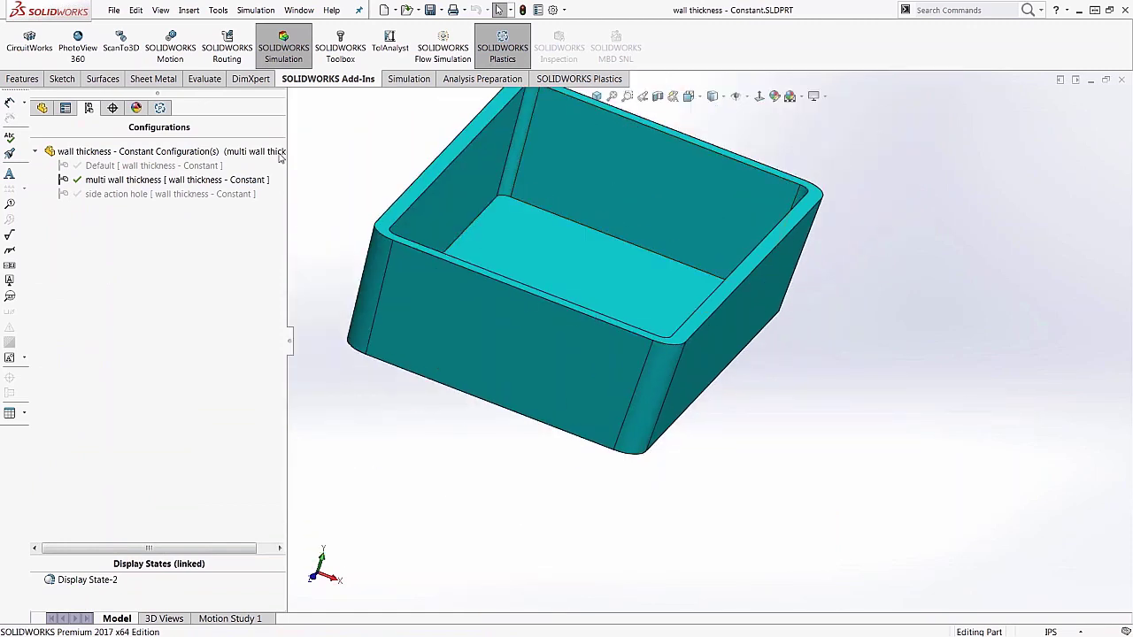
pyautogui.click(159, 108)
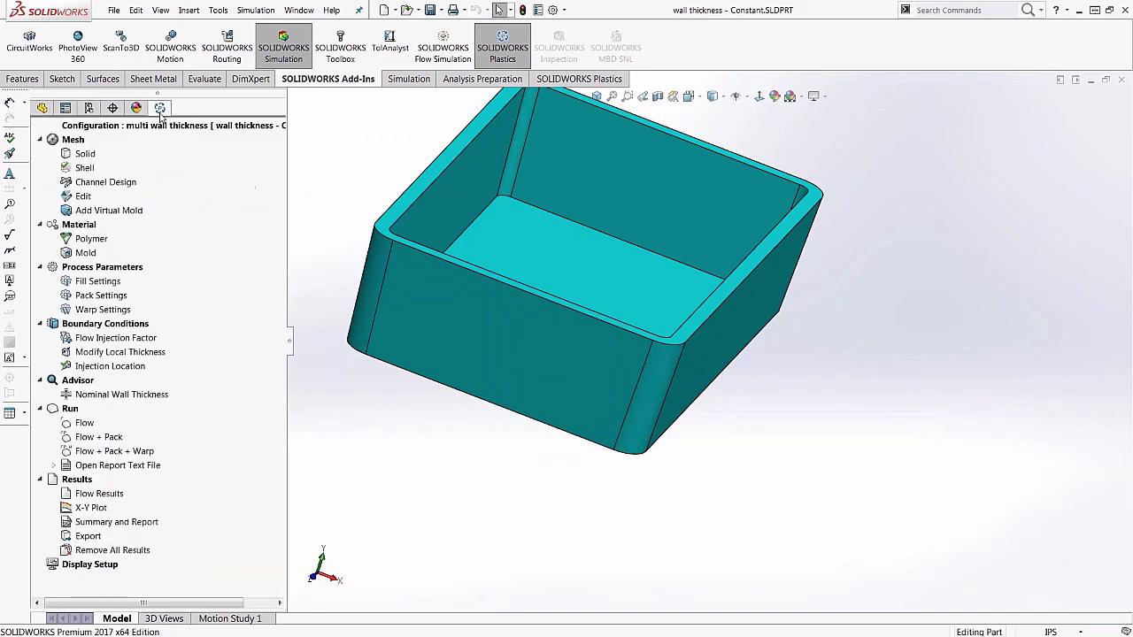
# Check the 4.47 s fill time and 1190.23 psi end-of-fill pressure, then close Flow Results
pyautogui.doubleClick(103, 500)
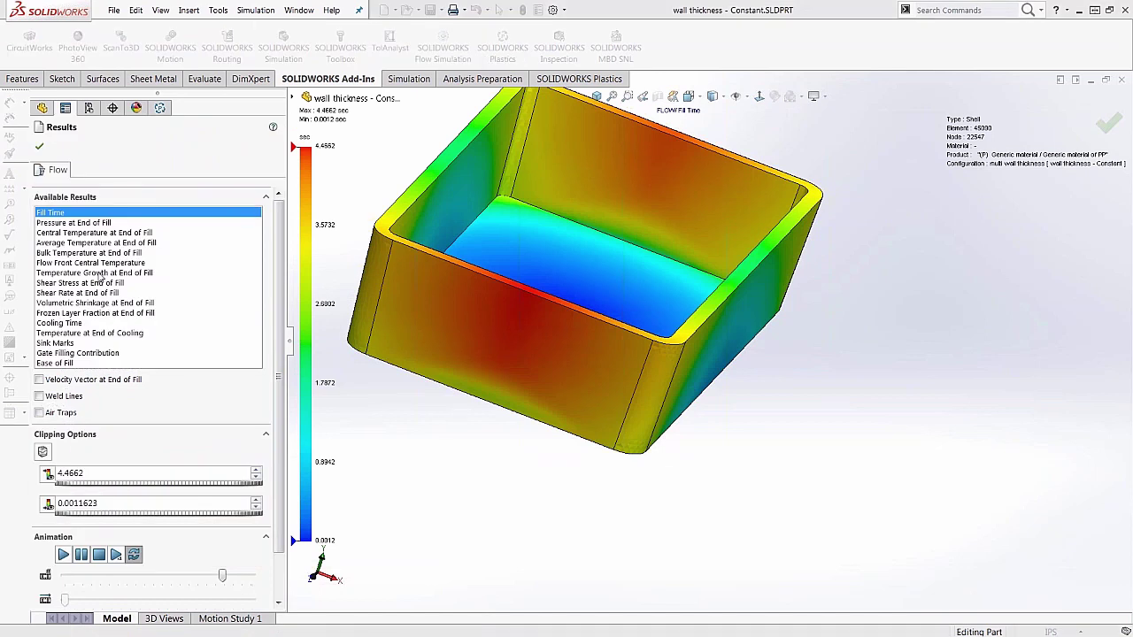
pyautogui.click(86, 223)
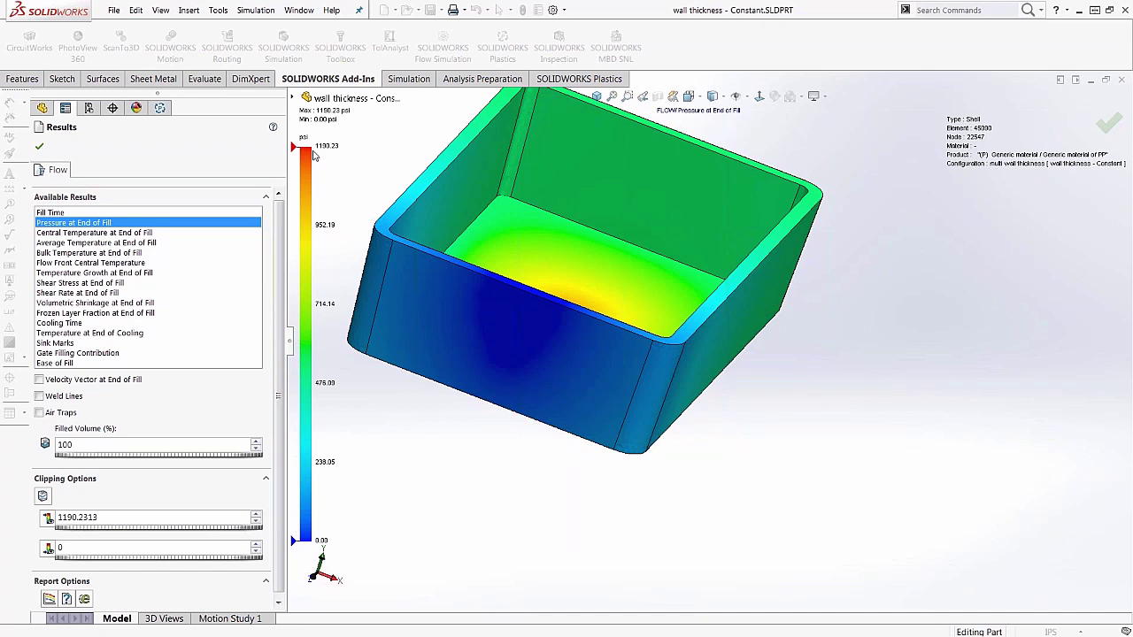
pyautogui.click(40, 147)
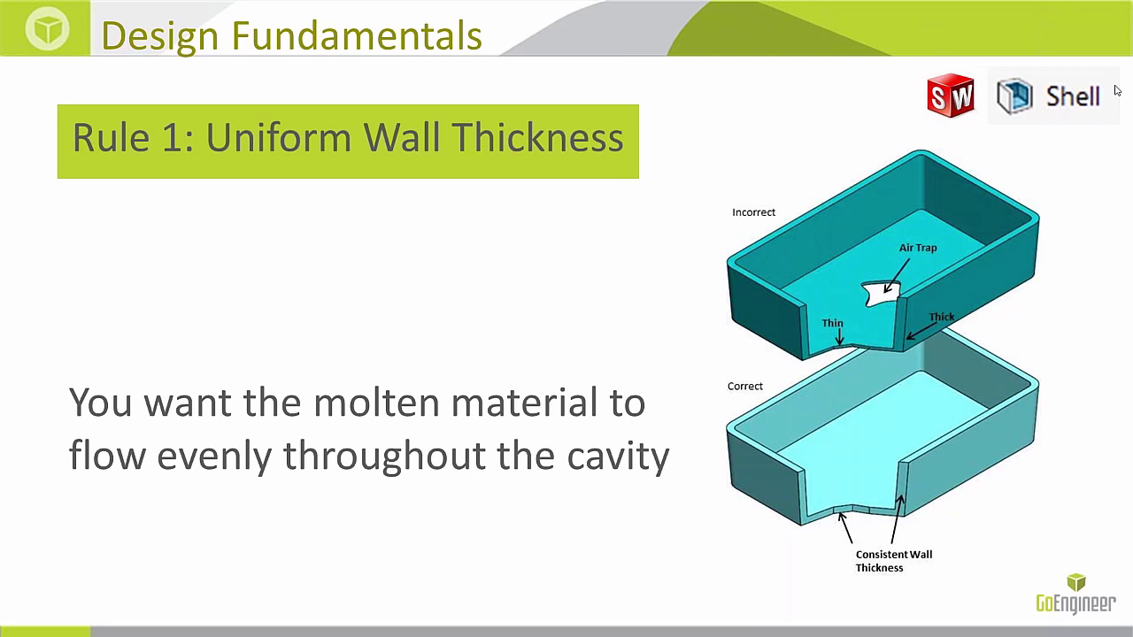
# Present the 'Rule 2: Add Draft (Taper)' slide, then switch back to SOLIDWORKS
pyautogui.press('Right')
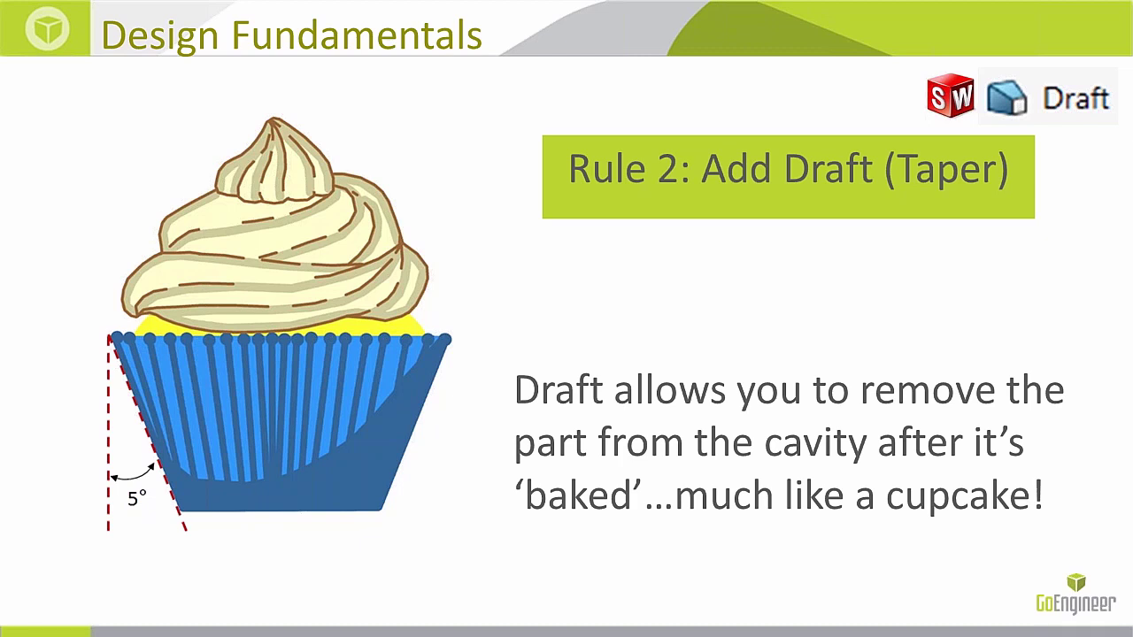
pyautogui.press('Right')
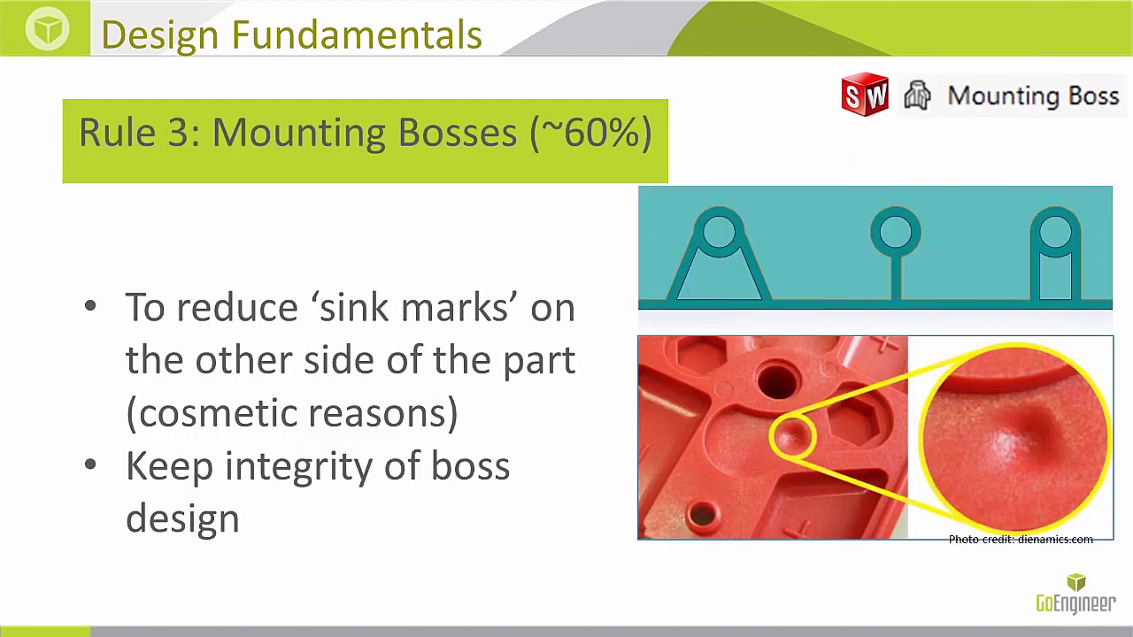
pyautogui.press('Left')
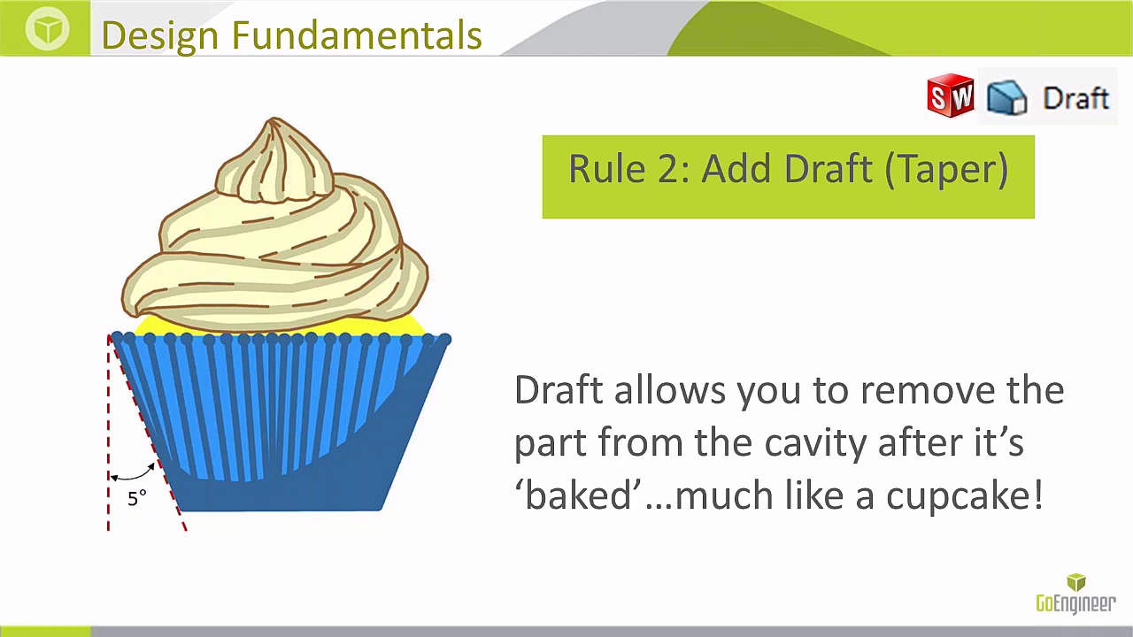
pyautogui.hotkey('alt', 'Tab')
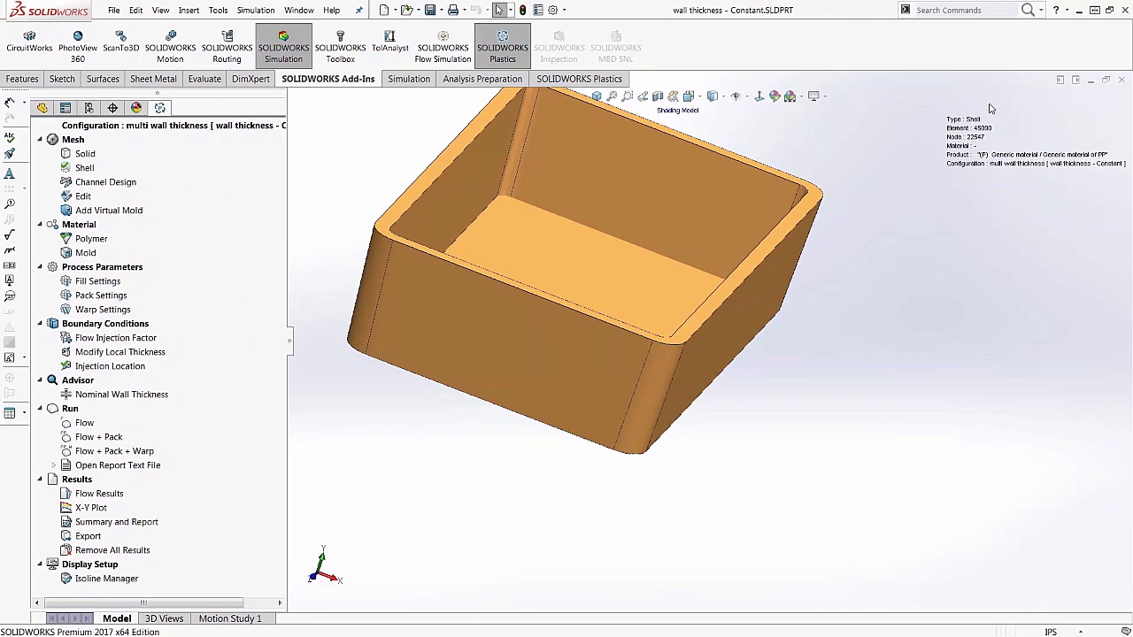
# Close the part, open 'wall thickness - Constant - No Draft' from recent documents, shaded with edges
pyautogui.click(1120, 82)
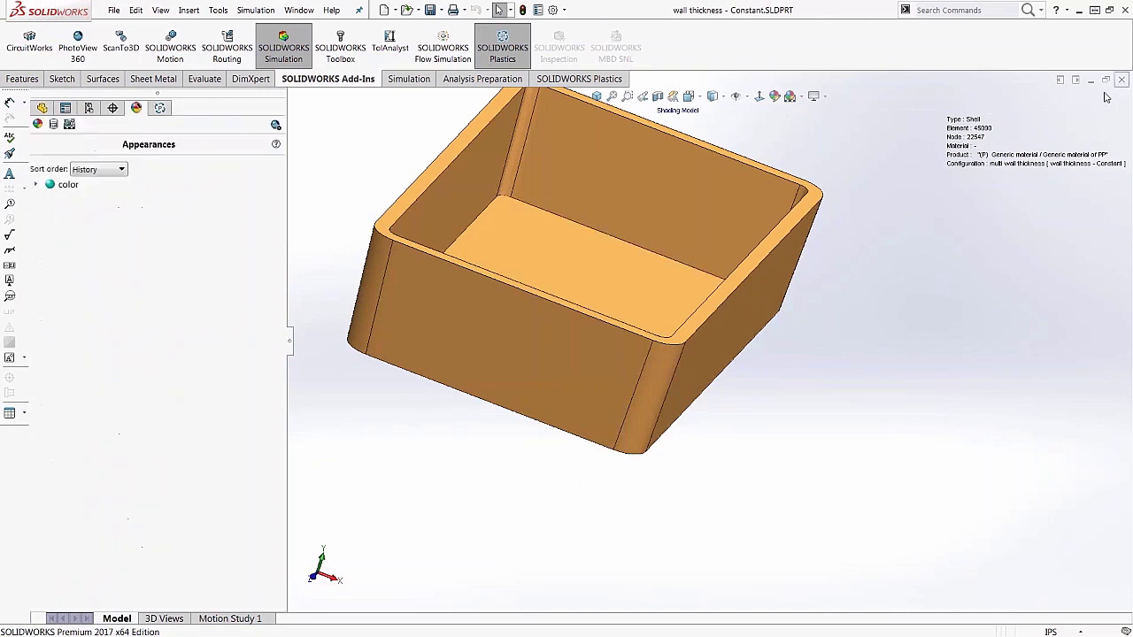
pyautogui.press('r')
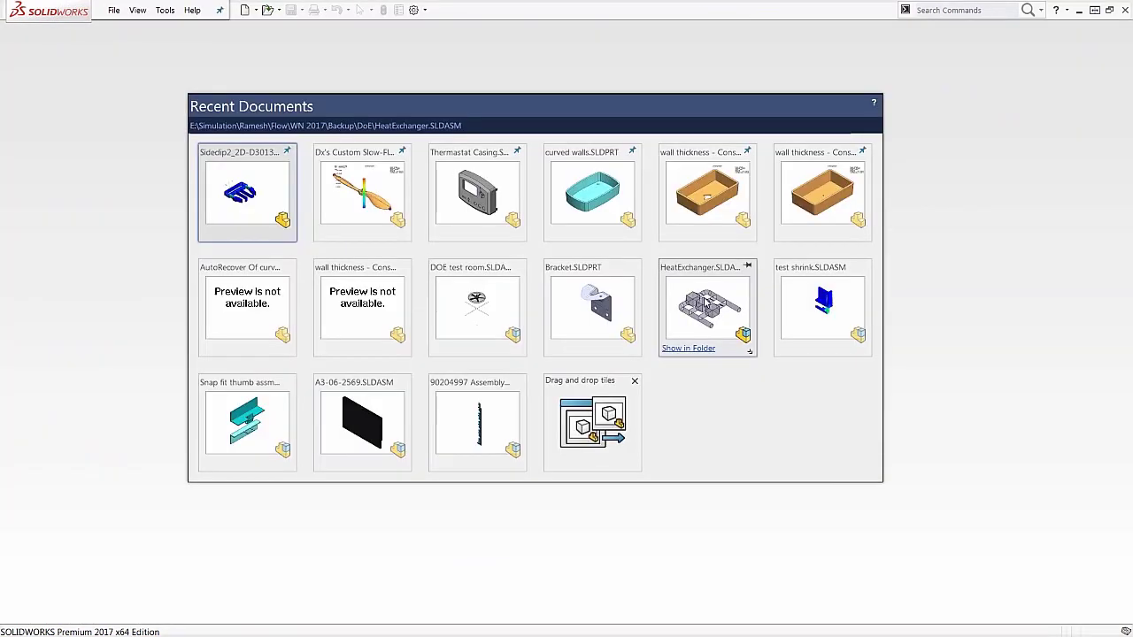
pyautogui.click(737, 206)
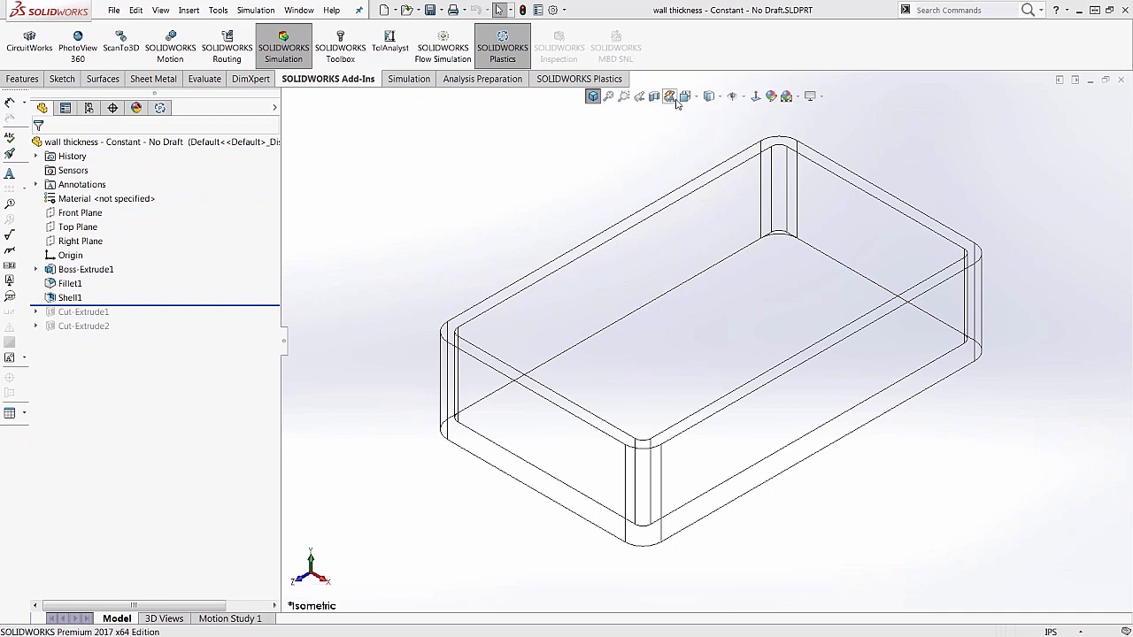
pyautogui.click(713, 100)
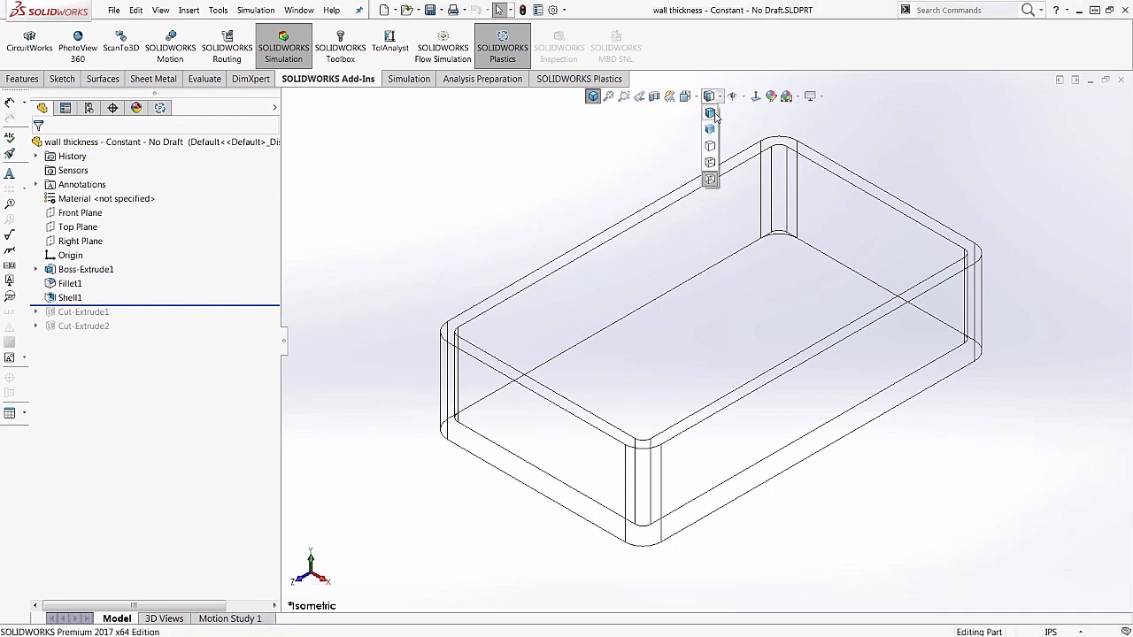
pyautogui.click(716, 118)
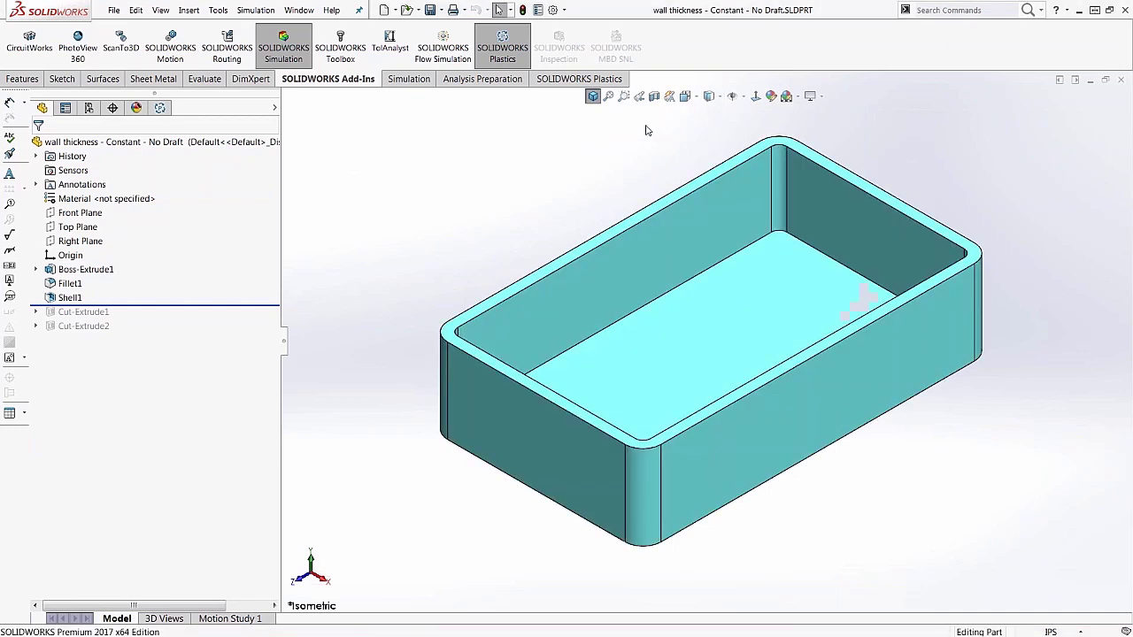
# In the Plastics tree, check the 7.14 s fill time and 428.43 psi end-of-fill pressure, then close
pyautogui.click(160, 108)
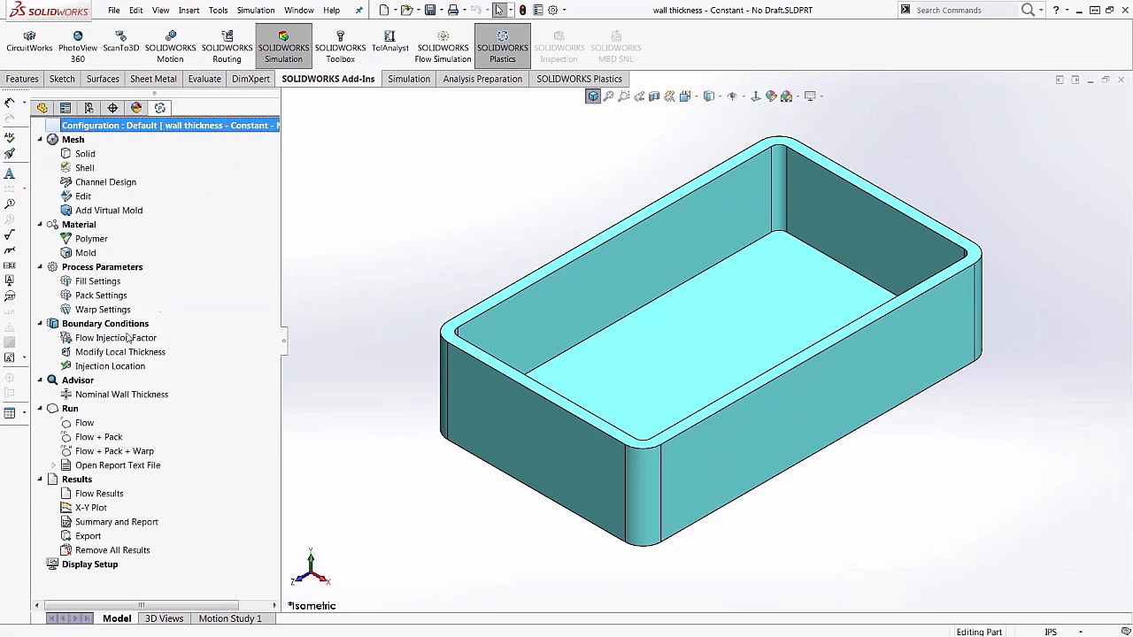
pyautogui.doubleClick(100, 496)
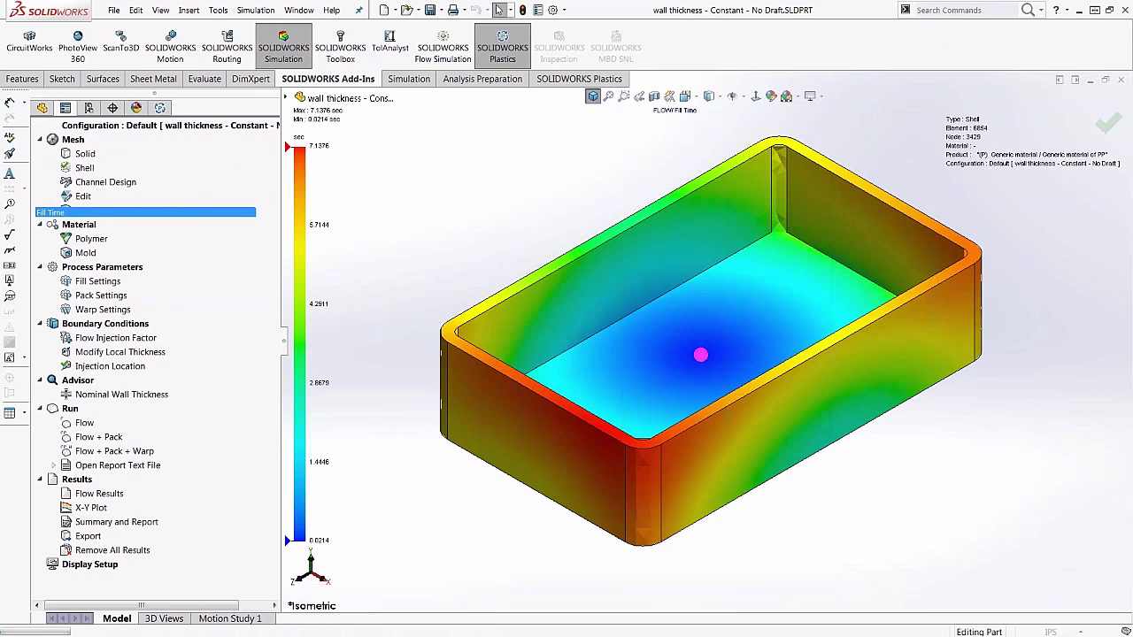
pyautogui.click(87, 225)
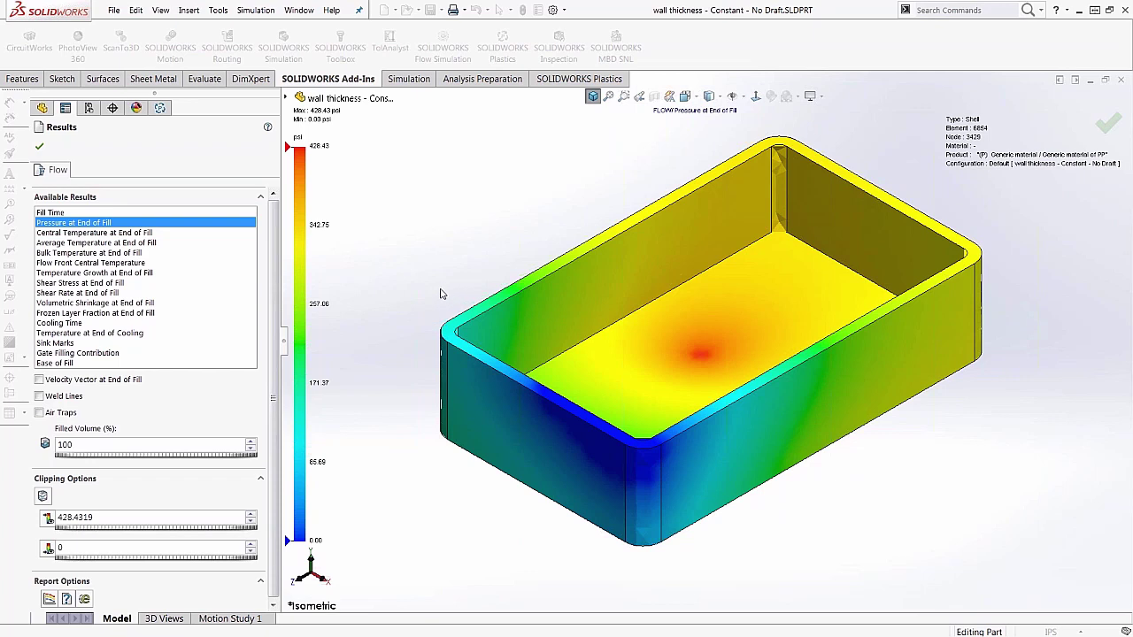
pyautogui.click(39, 149)
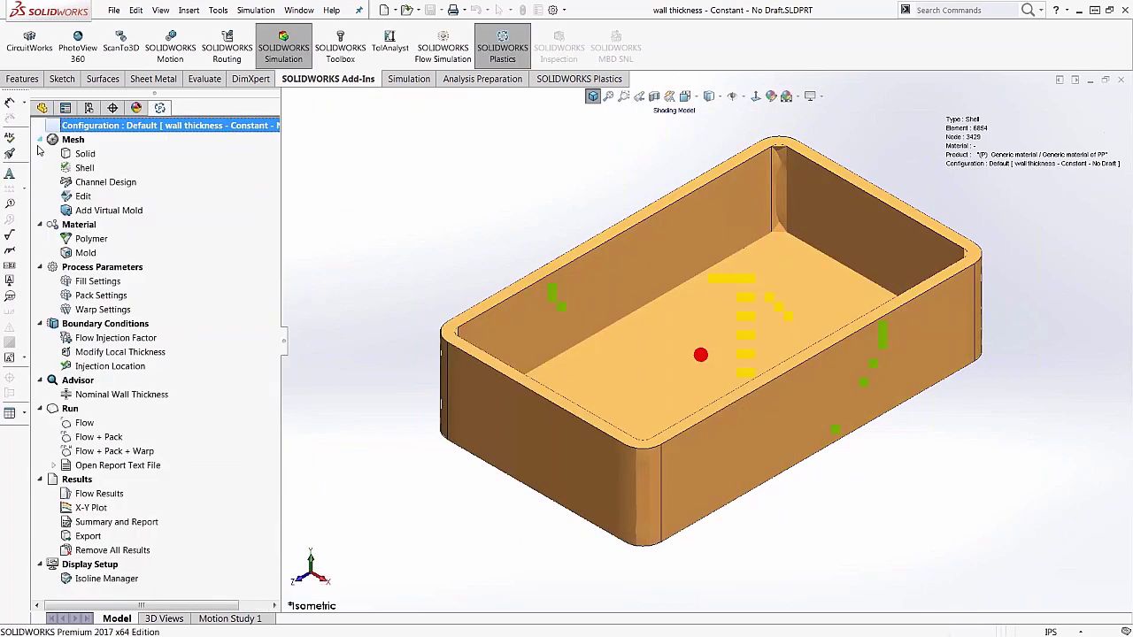